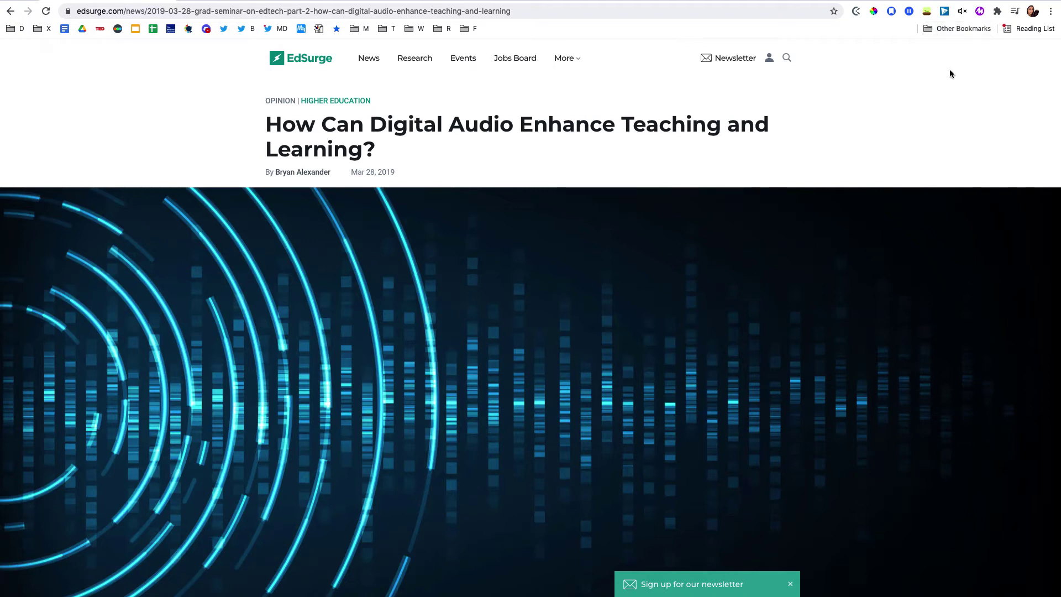
# Look over the mote menu while scrolling through the EdSurge article.
pyautogui.click(980, 12)
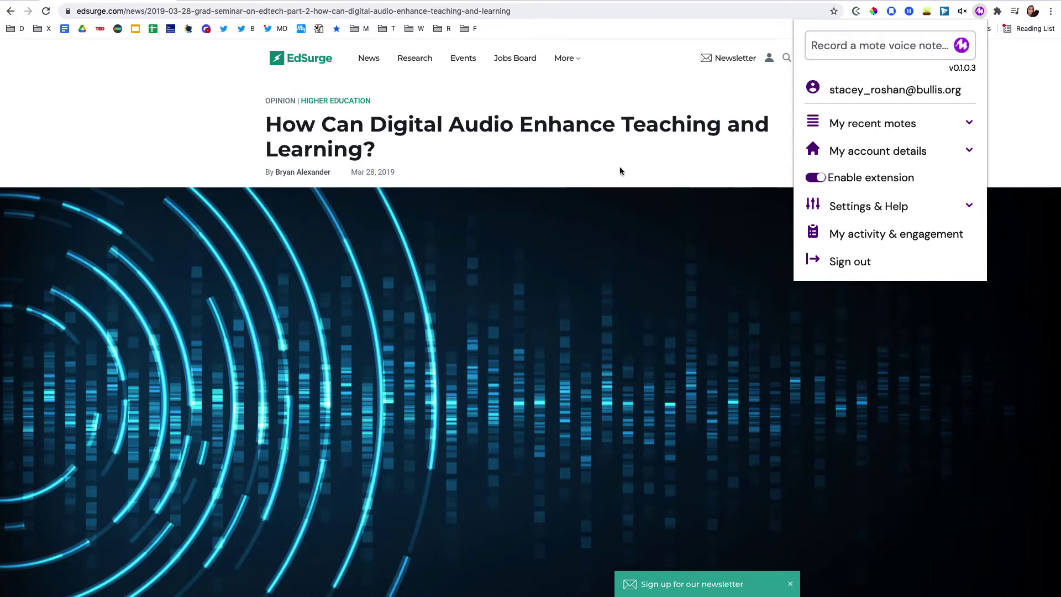
pyautogui.scroll(-3, 620, 171)
pyautogui.scroll(-5, 620, 171)
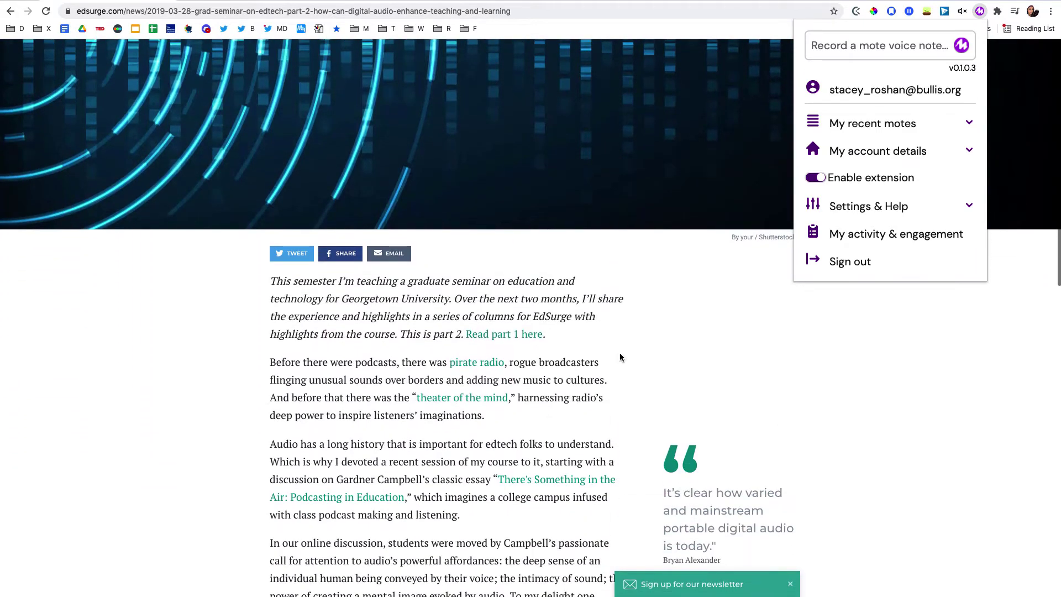
pyautogui.click(621, 358)
pyautogui.scroll(-1, 510, 419)
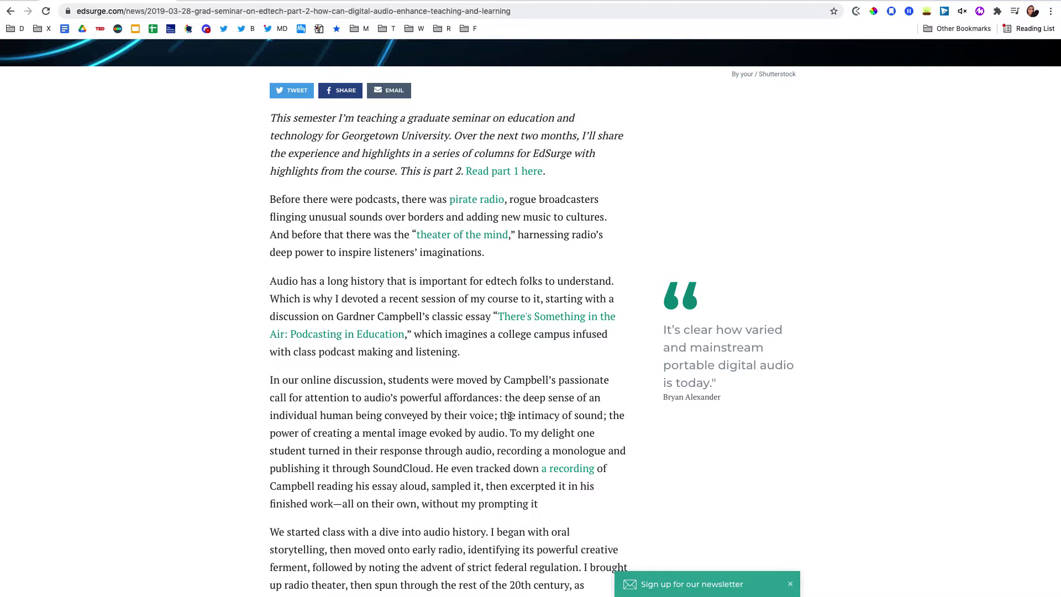
pyautogui.scroll(10, 511, 416)
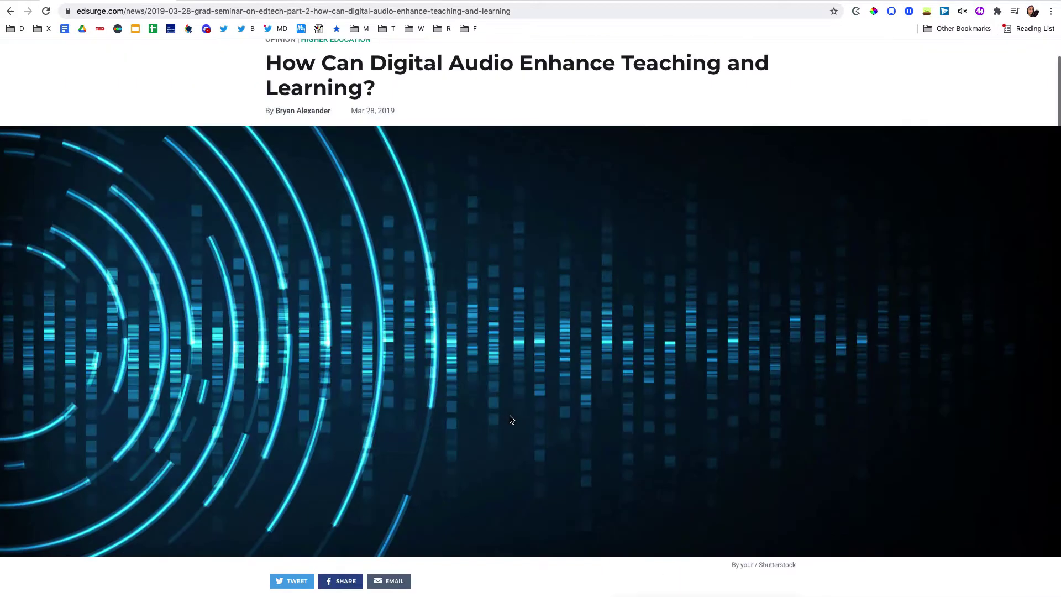
pyautogui.scroll(-10, 511, 419)
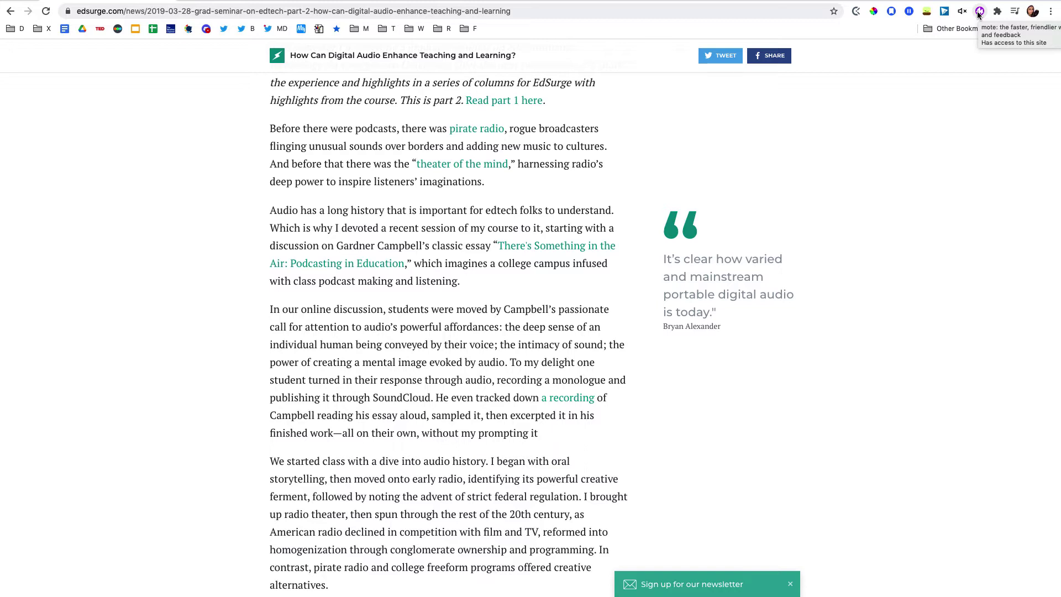
pyautogui.click(980, 12)
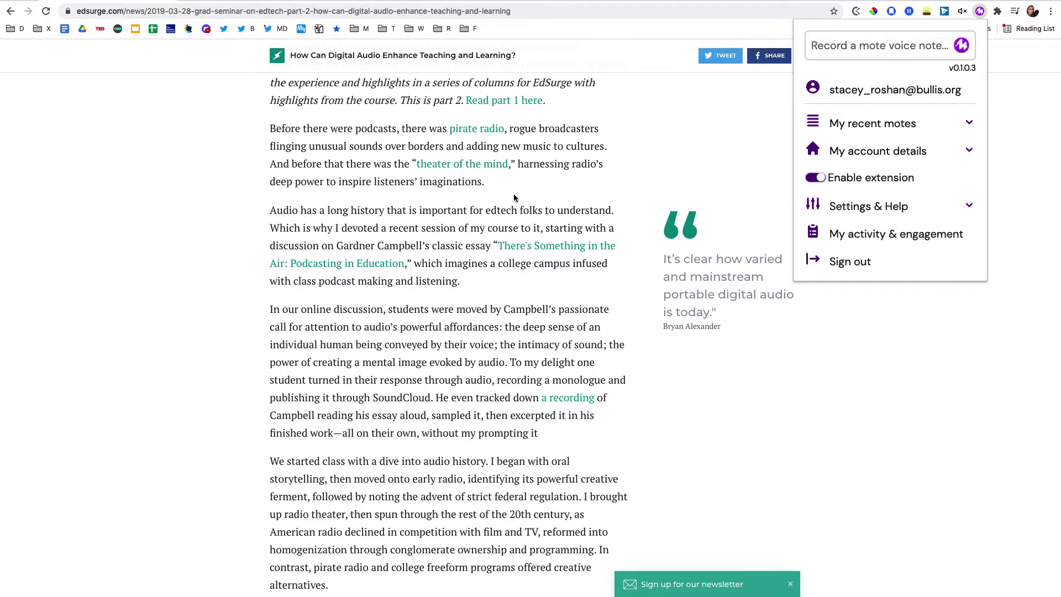
pyautogui.click(980, 13)
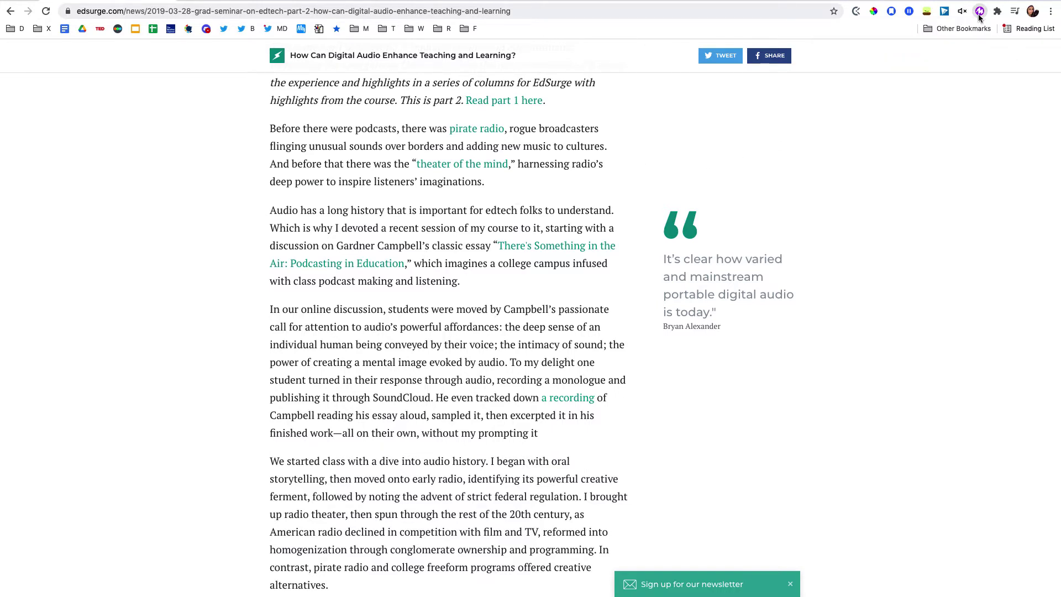
# Record a 0:15 voice note on the article and finish it so its link is copied.
pyautogui.click(979, 13)
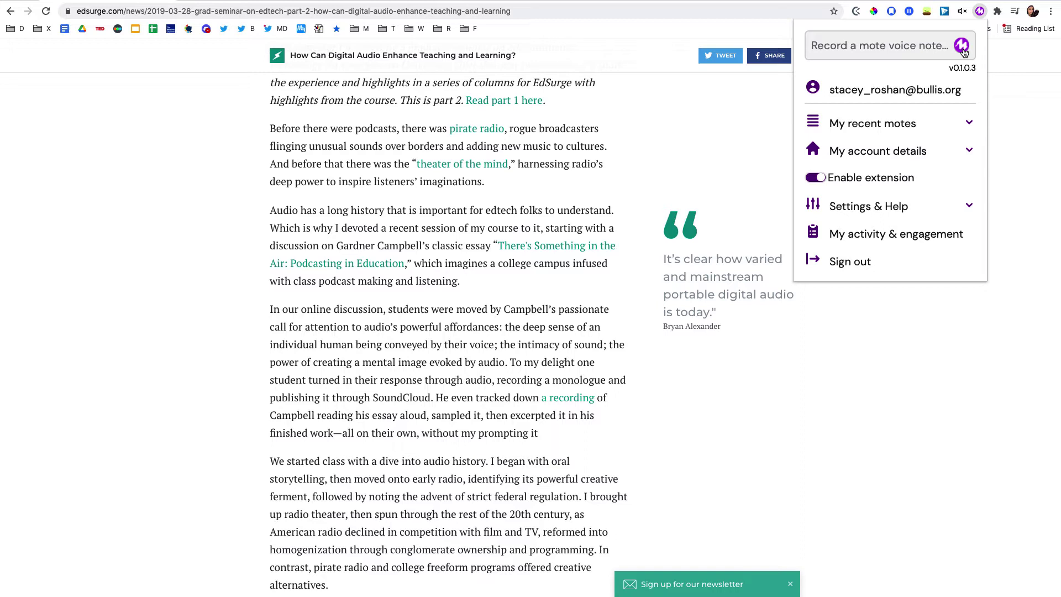
pyautogui.click(962, 46)
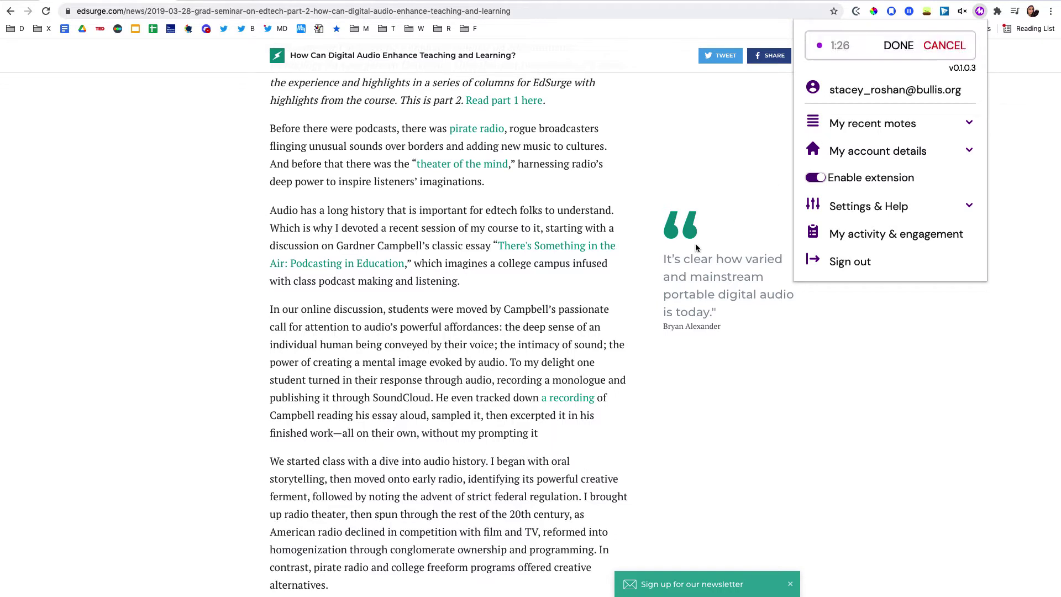
pyautogui.scroll(3, 674, 263)
pyautogui.scroll(-3, 674, 264)
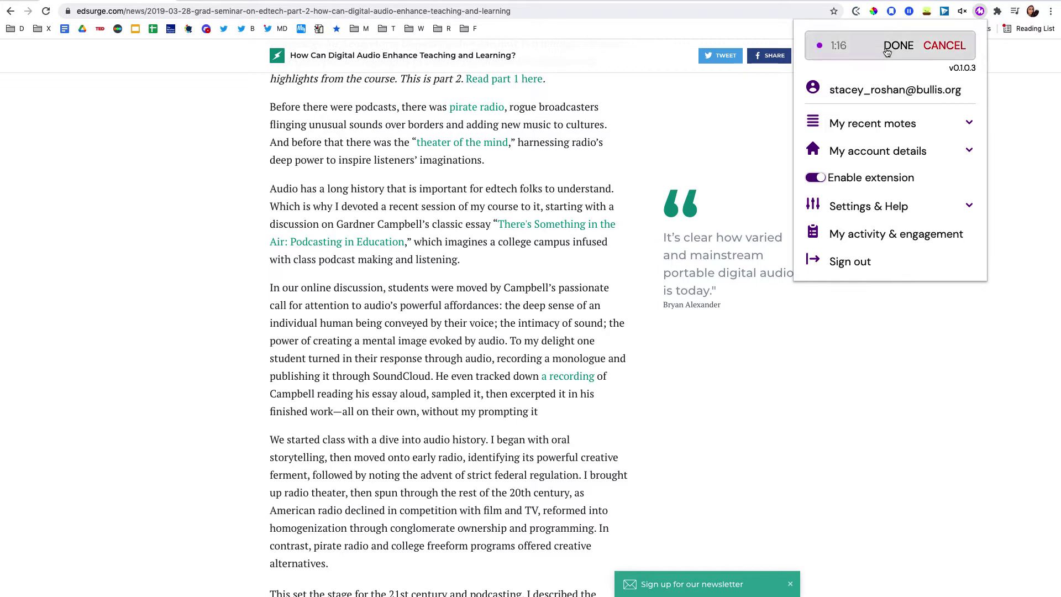
pyautogui.click(898, 46)
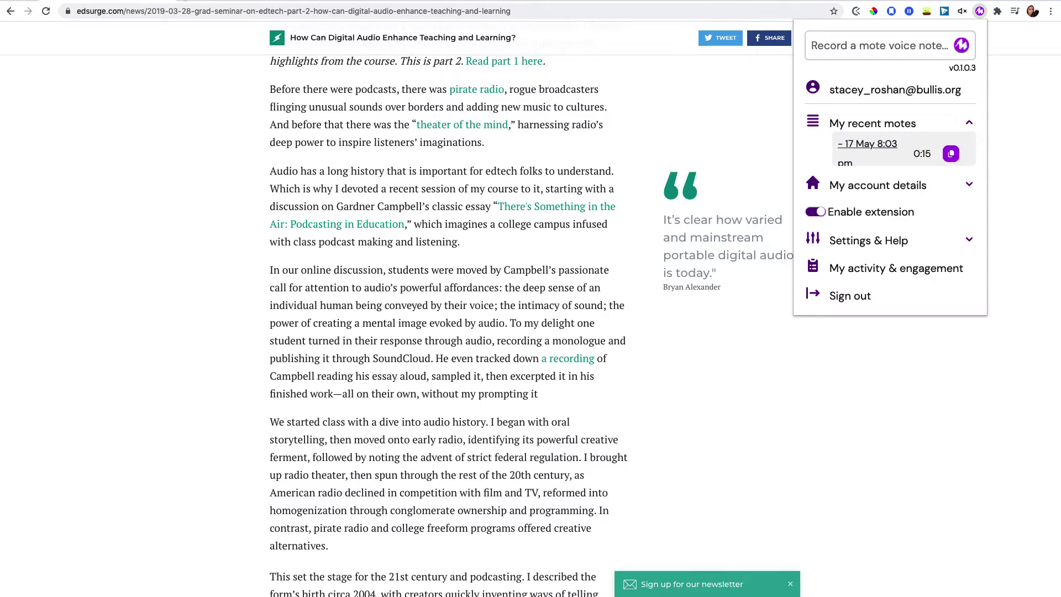
pyautogui.press('super+t')
pyautogui.press('super+v')
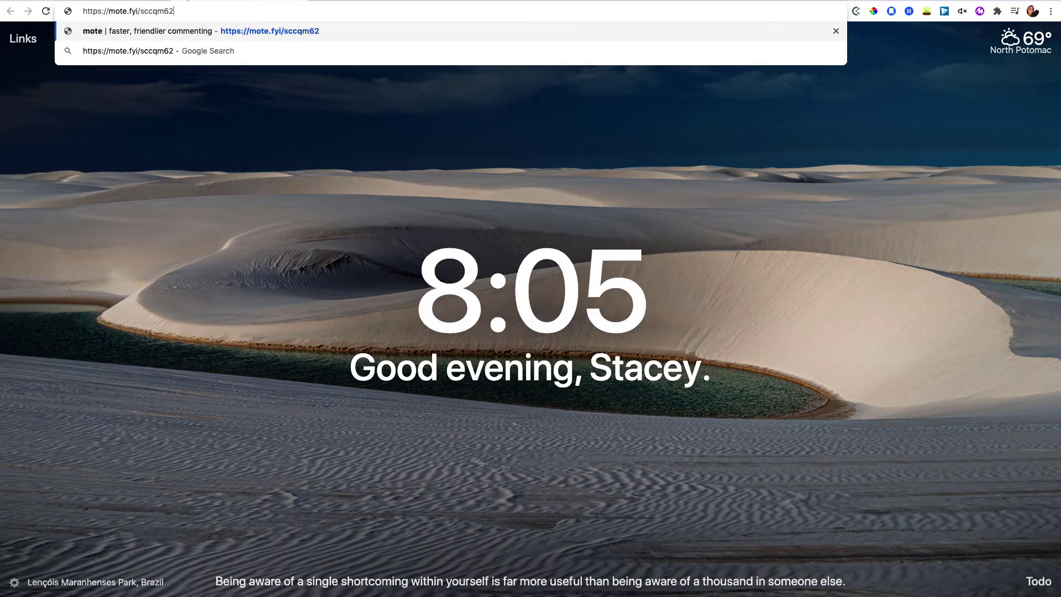
# Load the mote link, view the full transcript, and briefly play the voice note.
pyautogui.press('Return')
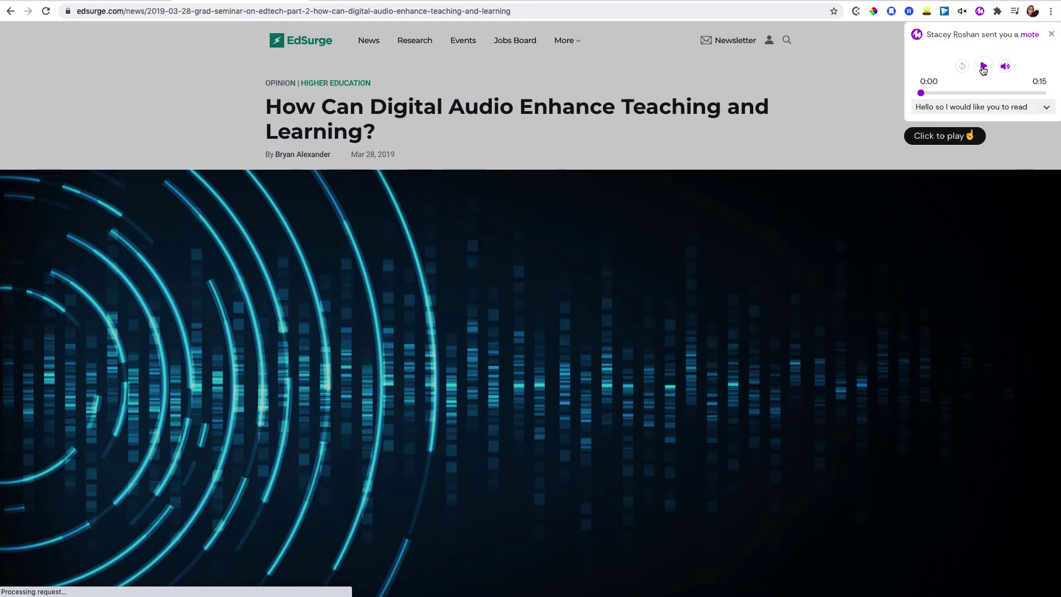
pyautogui.click(1046, 107)
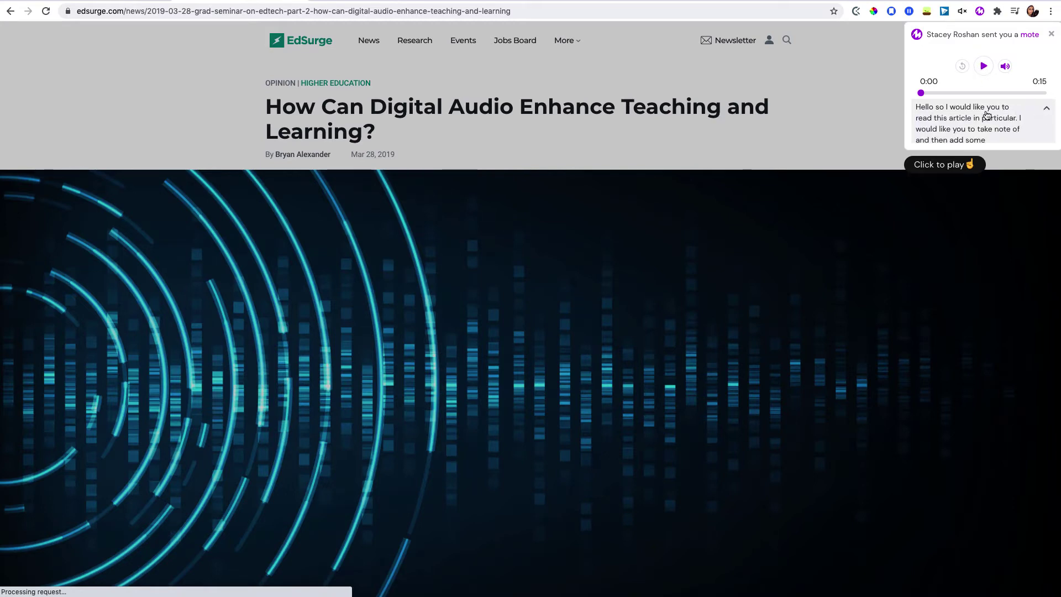
pyautogui.scroll(-3, 986, 115)
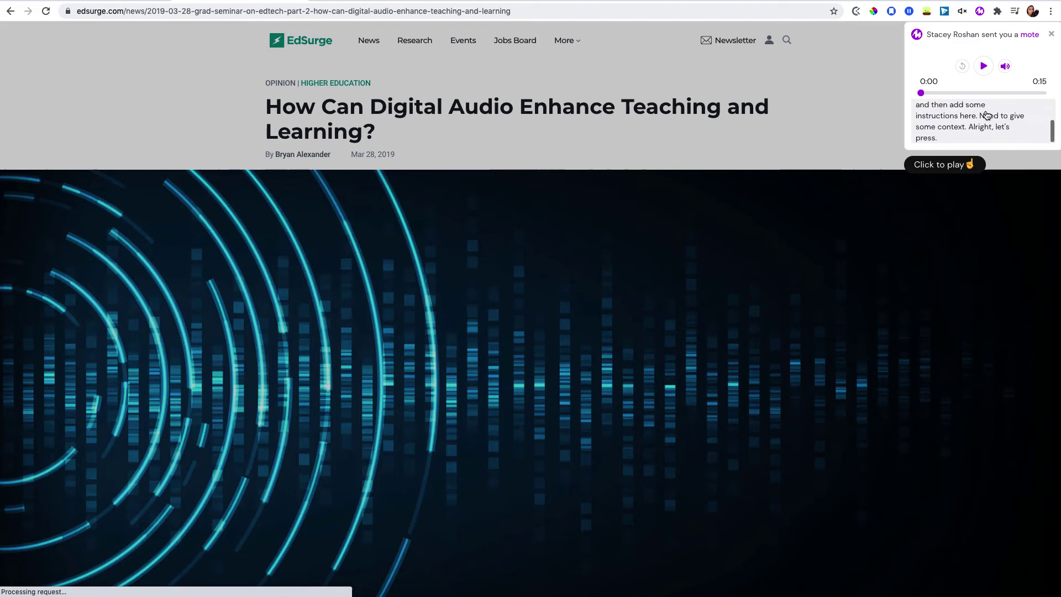
pyautogui.scroll(3, 986, 114)
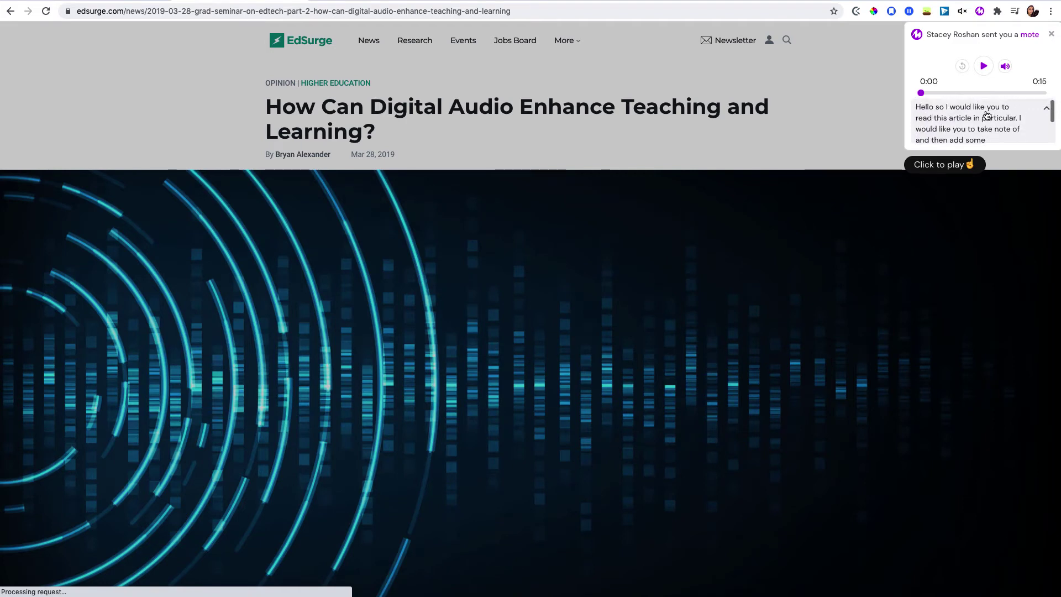
pyautogui.click(1046, 108)
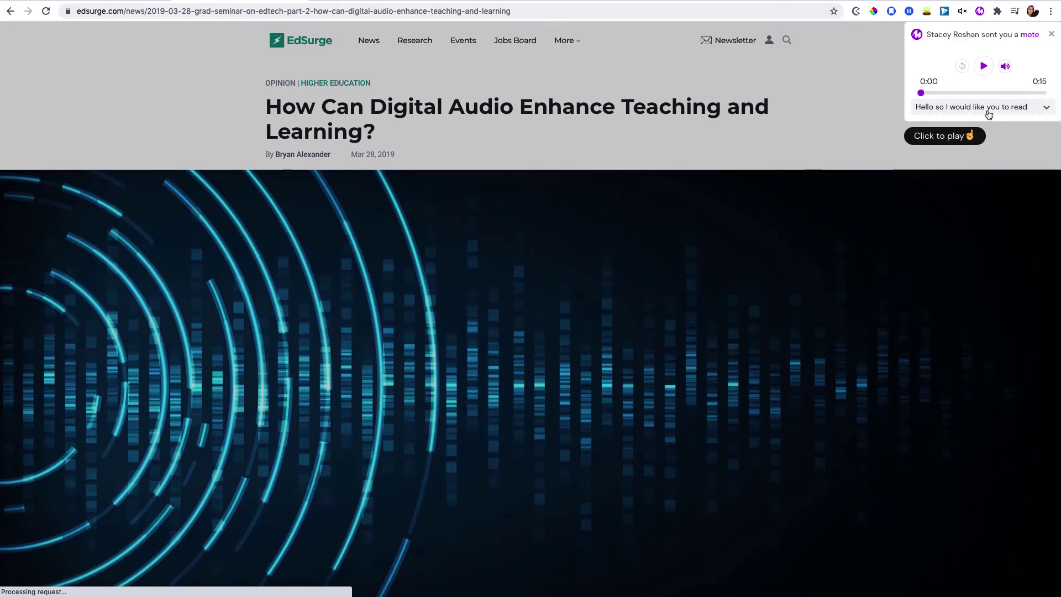
pyautogui.click(981, 70)
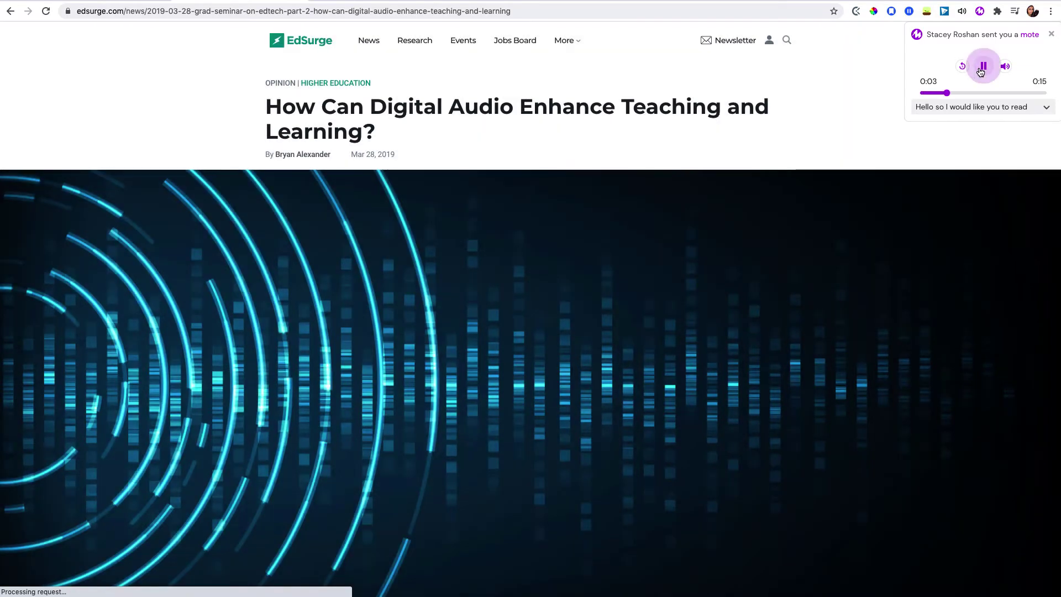
pyautogui.click(982, 69)
# Close and reopen the mote player while scrolling the article.
pyautogui.scroll(-10, 817, 298)
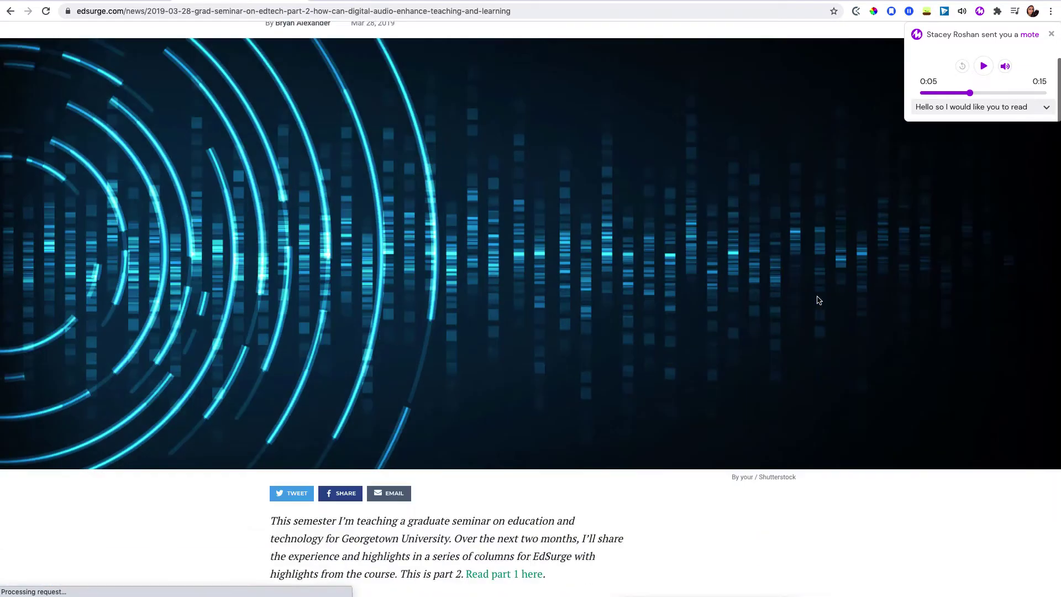
pyautogui.scroll(-1, 817, 300)
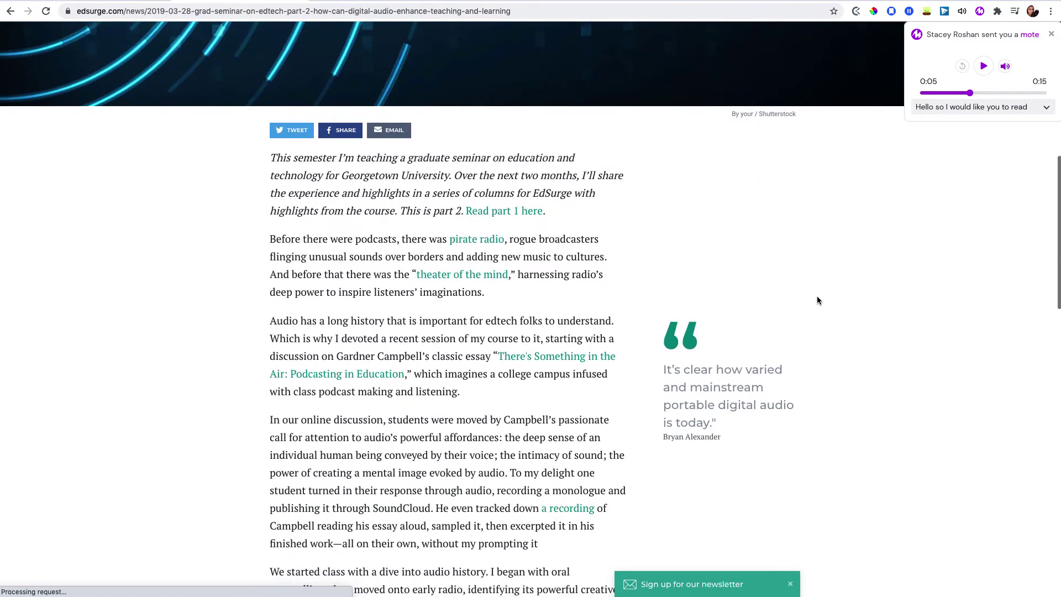
pyautogui.click(1052, 35)
pyautogui.scroll(11, 1034, 194)
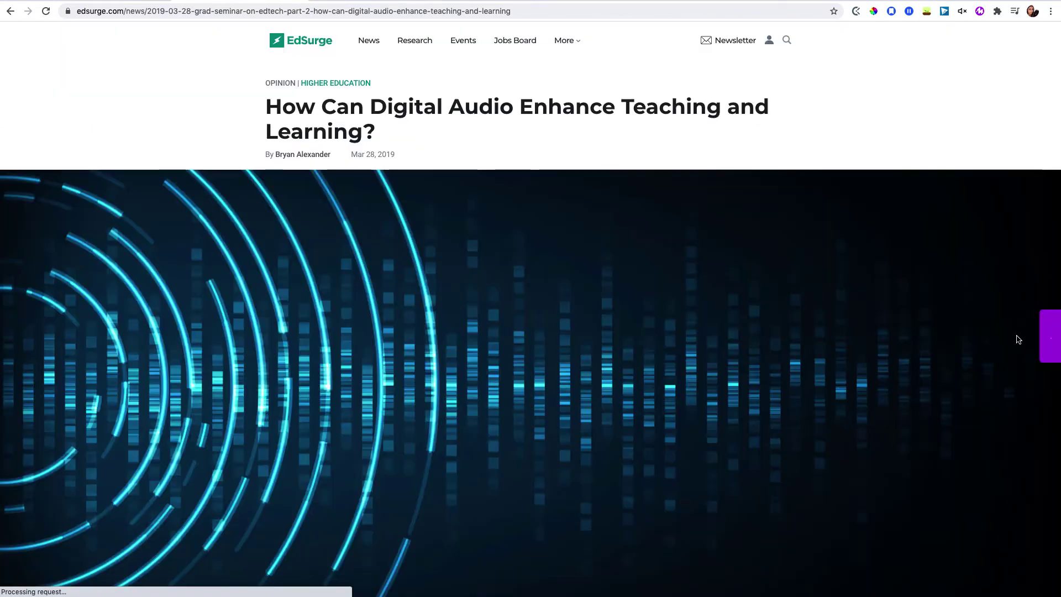
pyautogui.click(1050, 338)
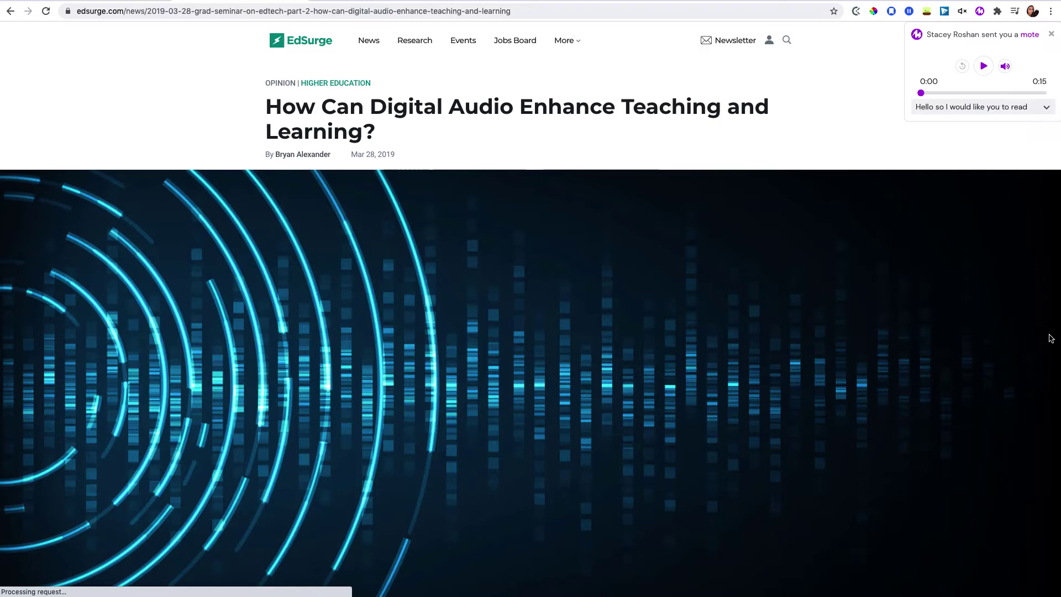
pyautogui.click(1051, 35)
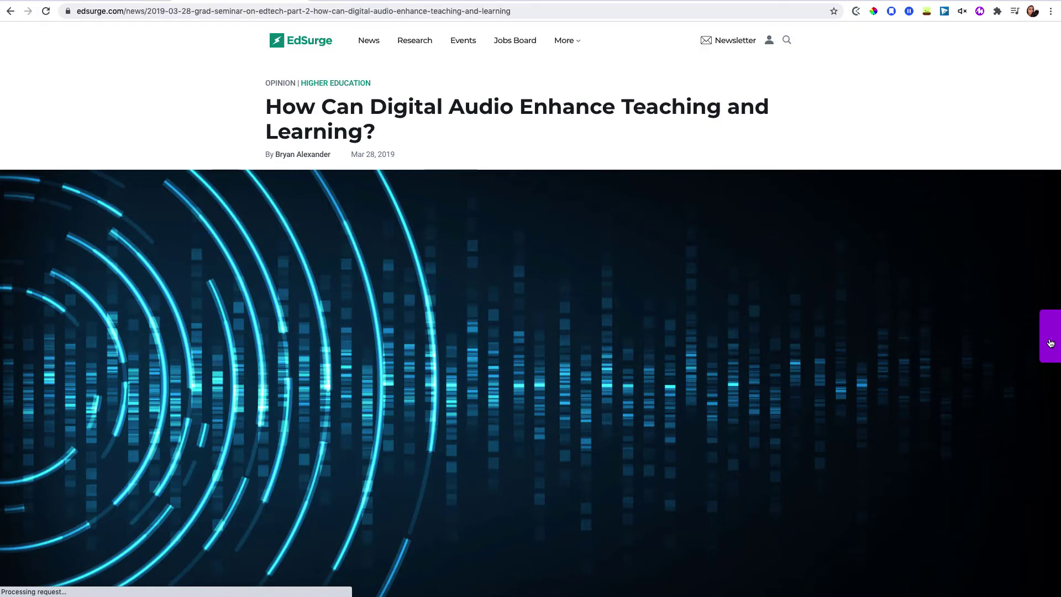
# Play the voice note while scrolling down the article and back to the top.
pyautogui.click(1050, 343)
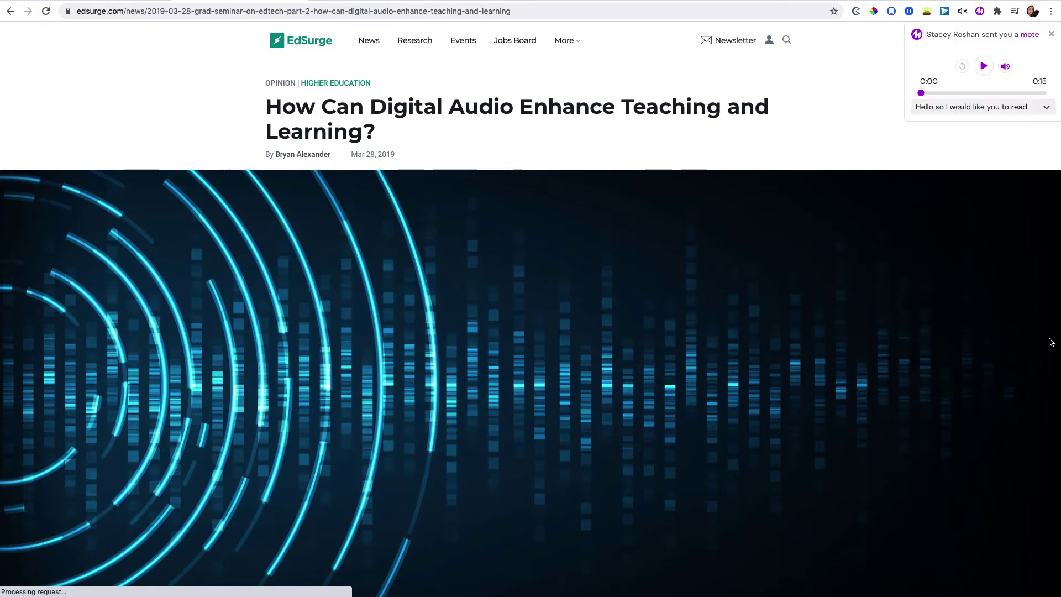
pyautogui.click(983, 67)
pyautogui.scroll(-5, 579, 352)
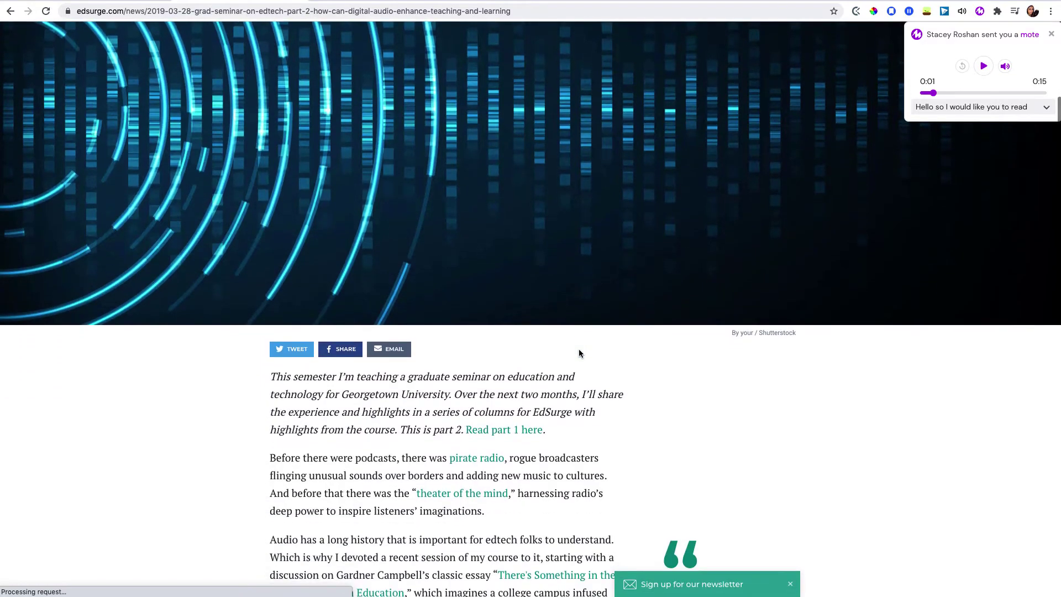
pyautogui.scroll(-6, 578, 350)
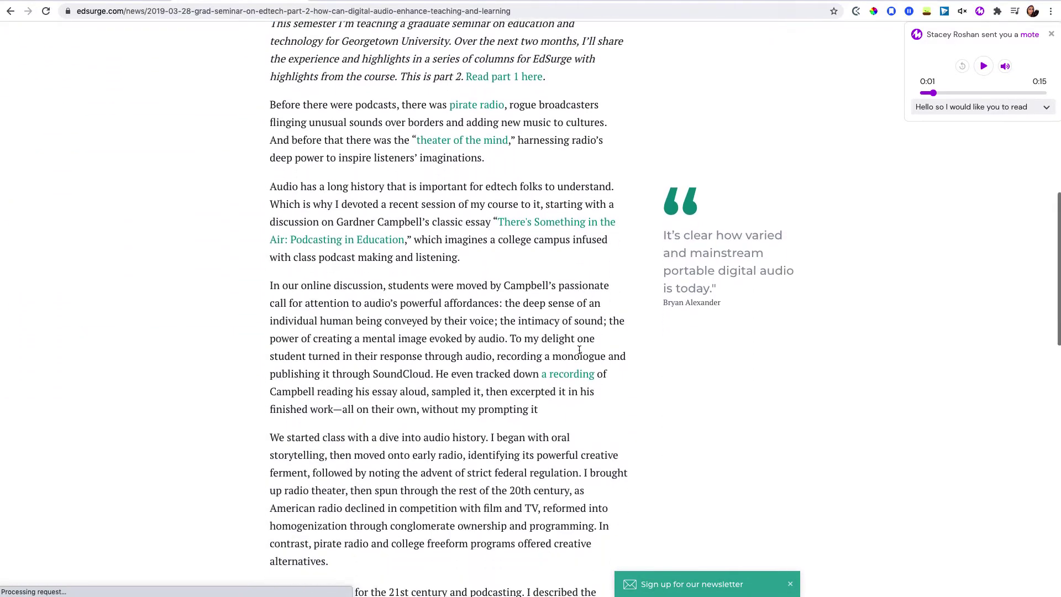
pyautogui.scroll(-2, 578, 349)
pyautogui.scroll(2, 579, 349)
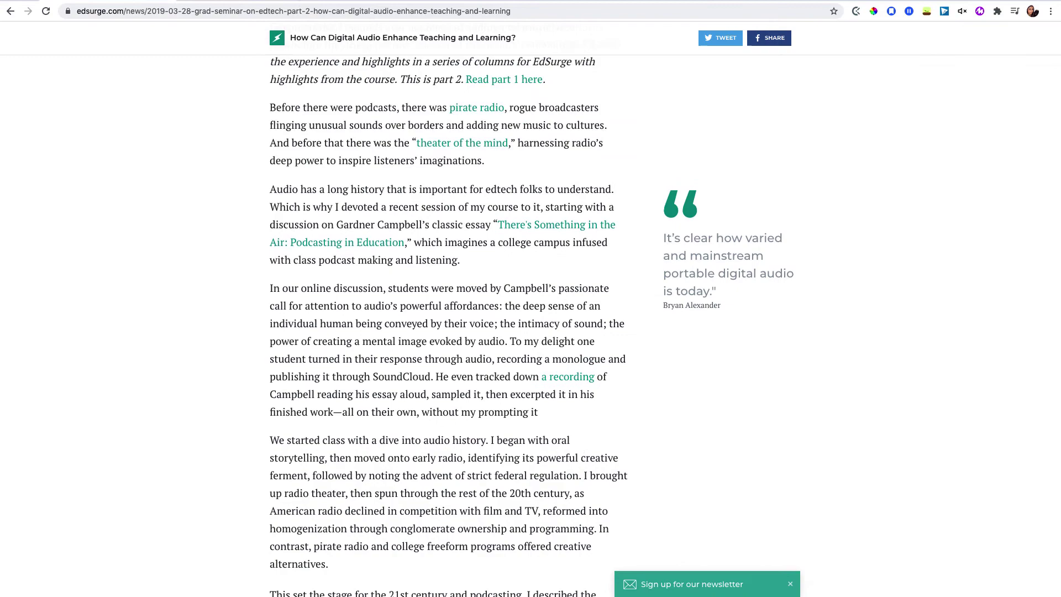
pyautogui.scroll(10, 578, 349)
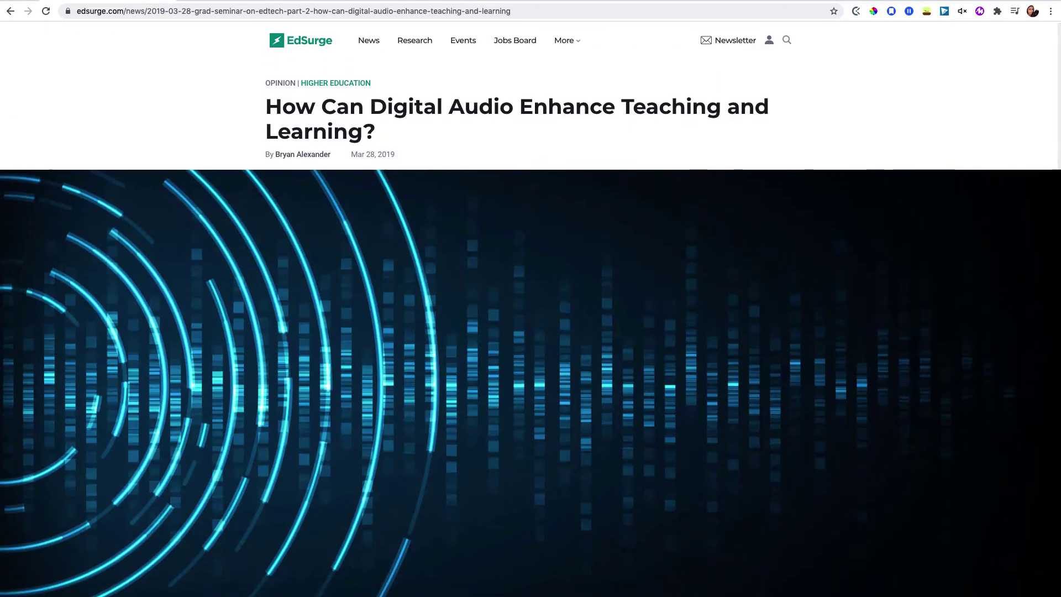
# Copy the 17 May 8:03 pm 0:15 mote's link from My recent motes, twice.
pyautogui.click(978, 11)
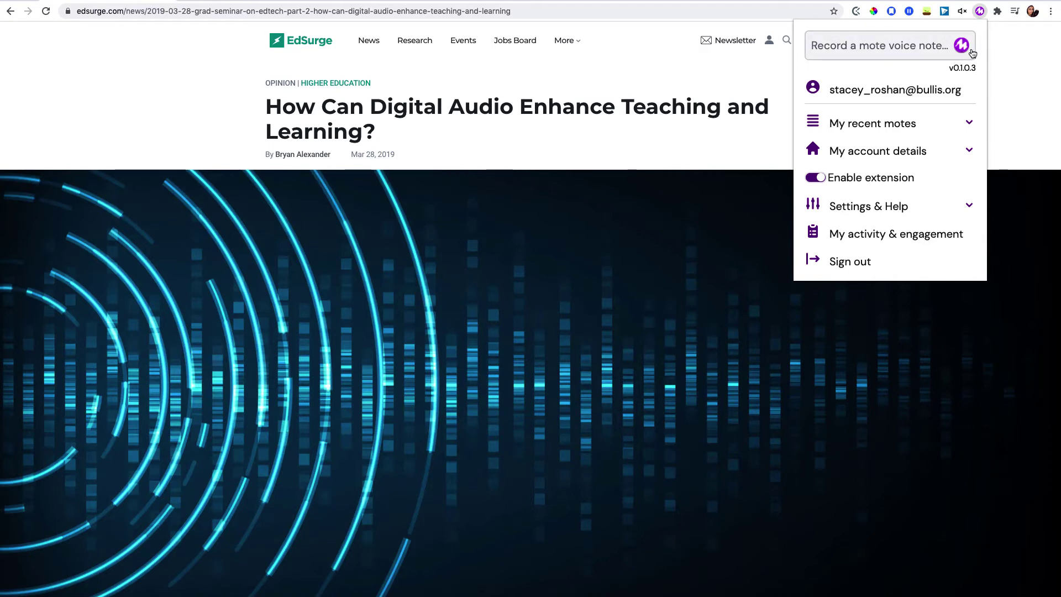
pyautogui.click(969, 124)
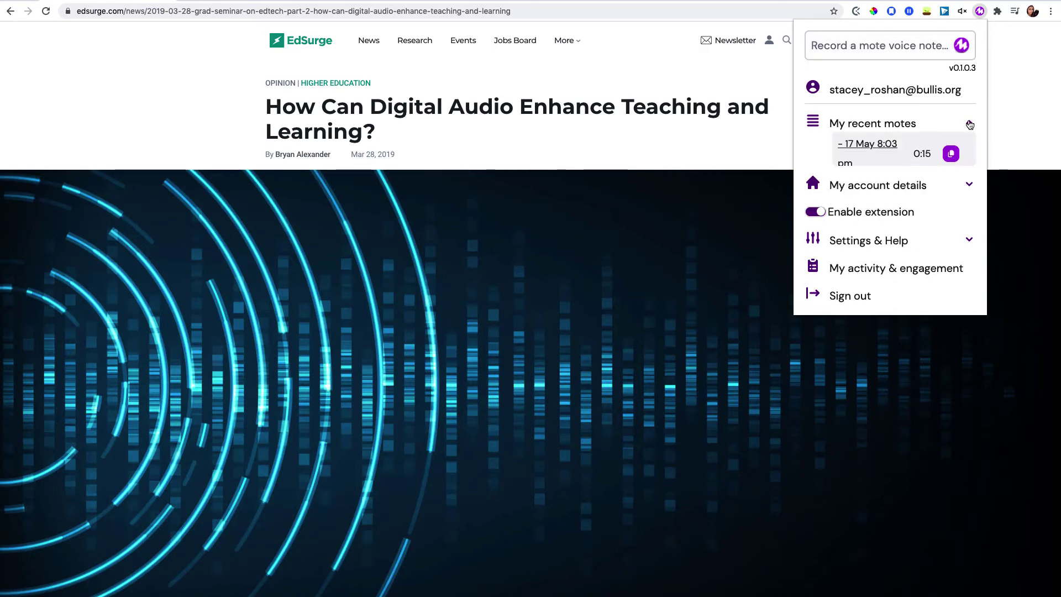
pyautogui.click(951, 158)
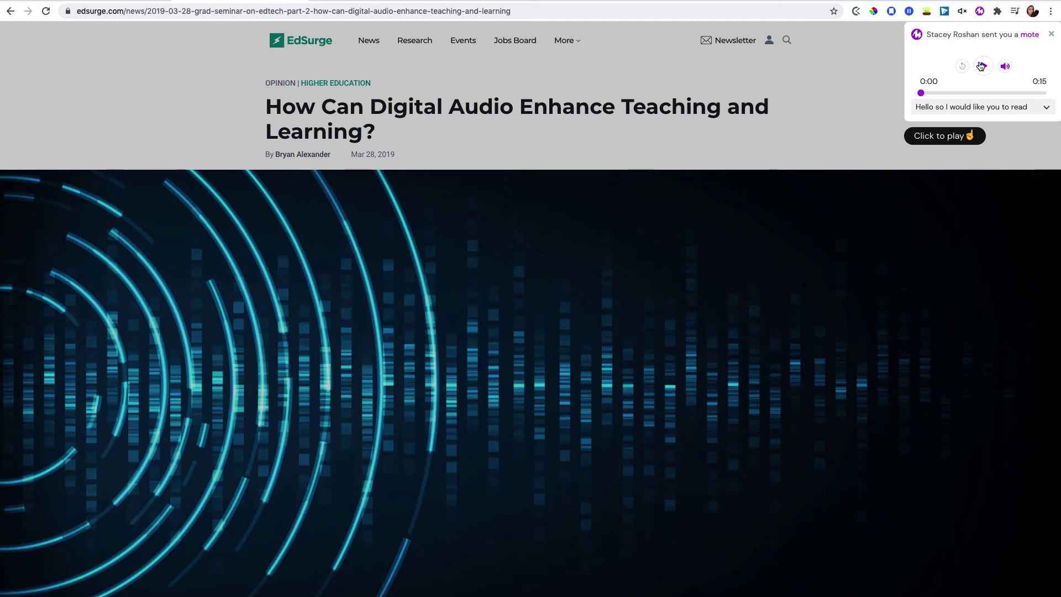
pyautogui.click(980, 11)
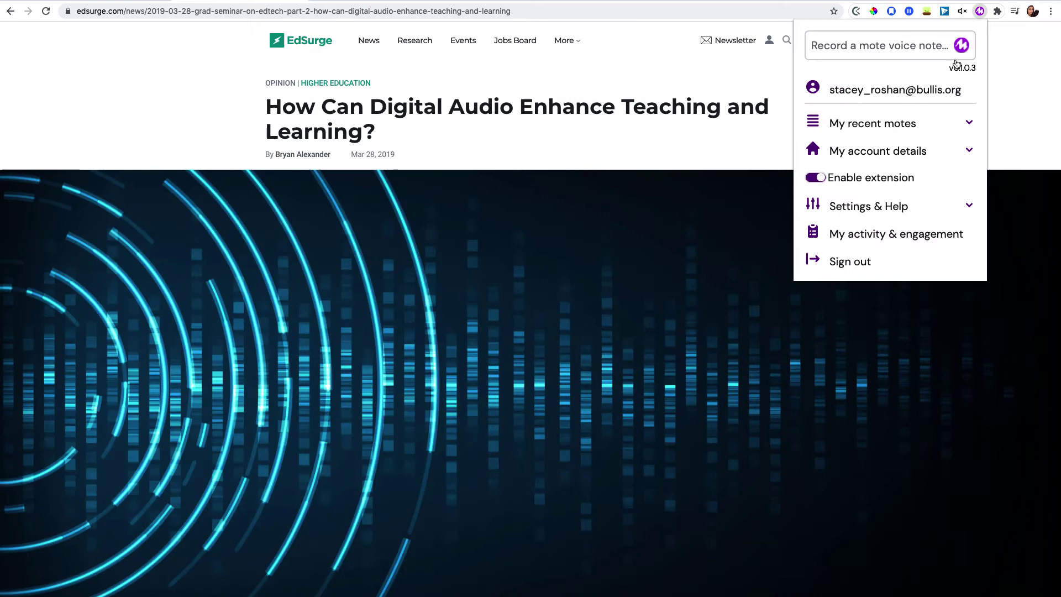
pyautogui.click(970, 124)
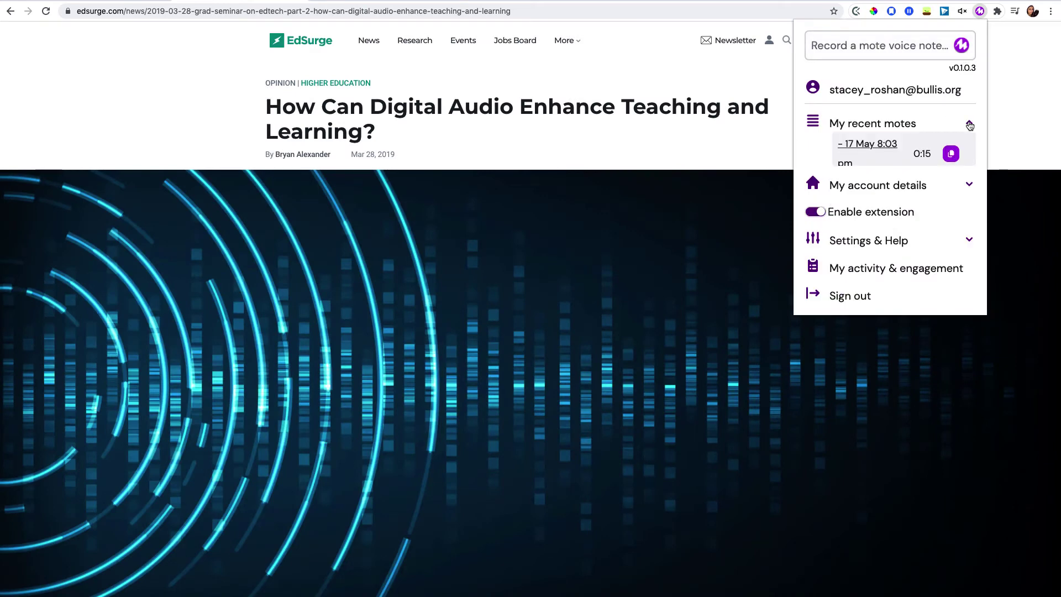
pyautogui.click(951, 155)
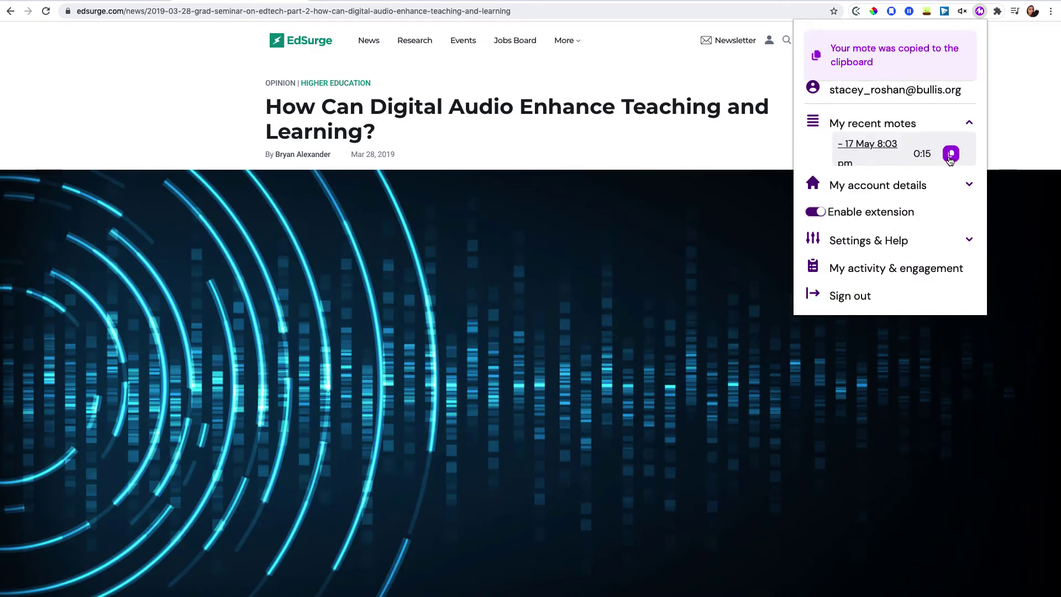
# Paste 'Find your article here:' and the mote.fyi link into the untitled document.
pyautogui.click(387, 4)
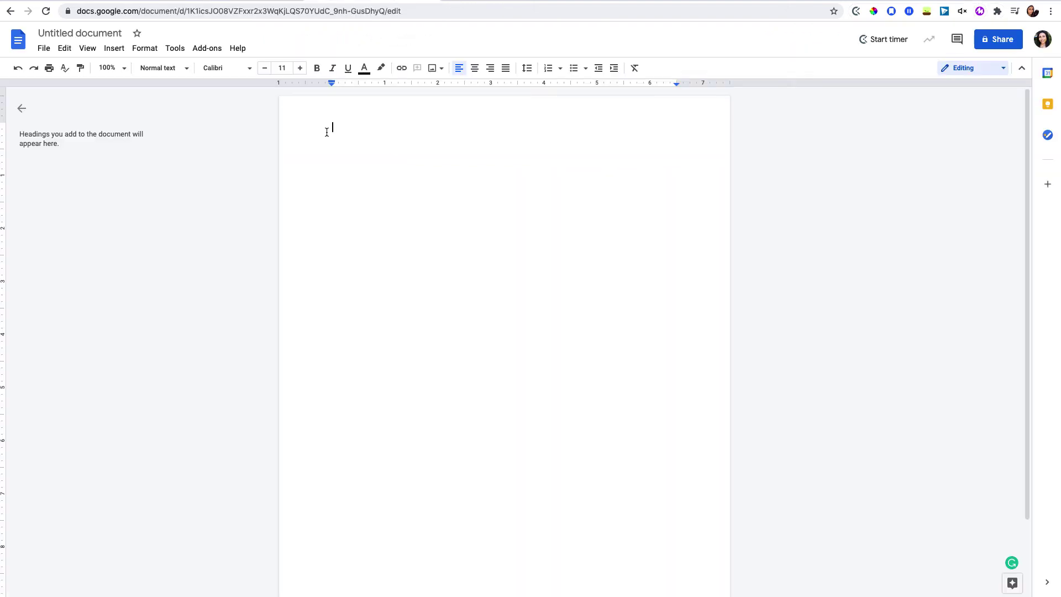
pyautogui.press('super+v')
pyautogui.press('Return')
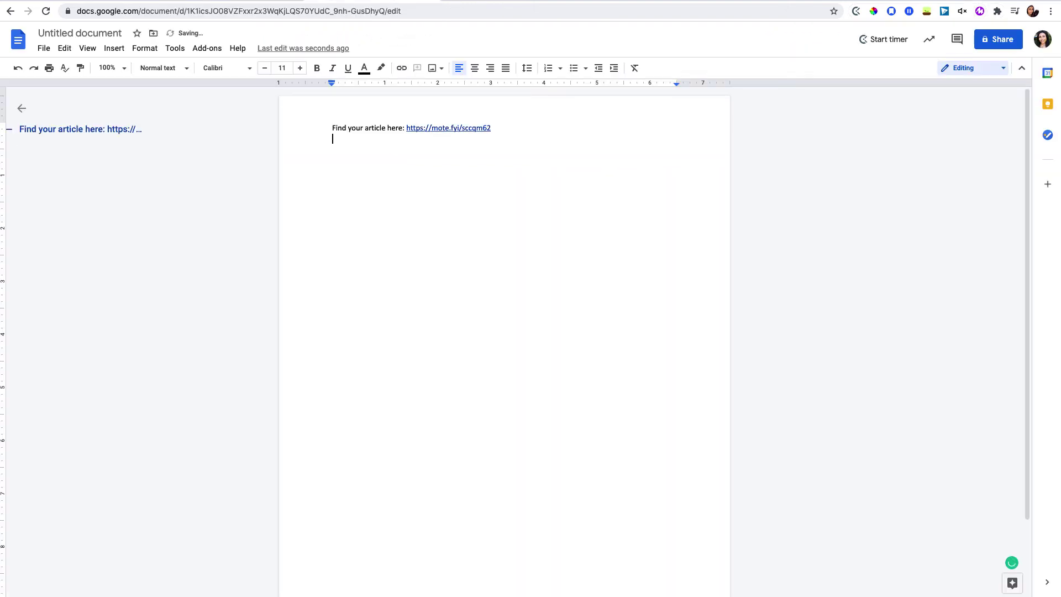
# Play the voice note from the link's inline audio preview, then reopen the preview.
pyautogui.click(449, 128)
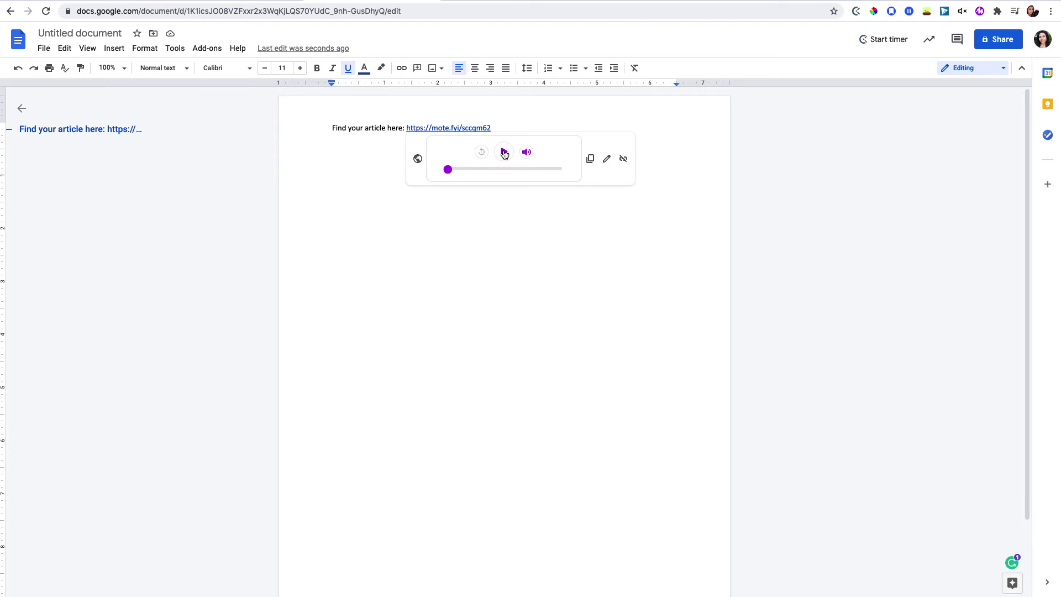
pyautogui.click(504, 152)
pyautogui.click(507, 130)
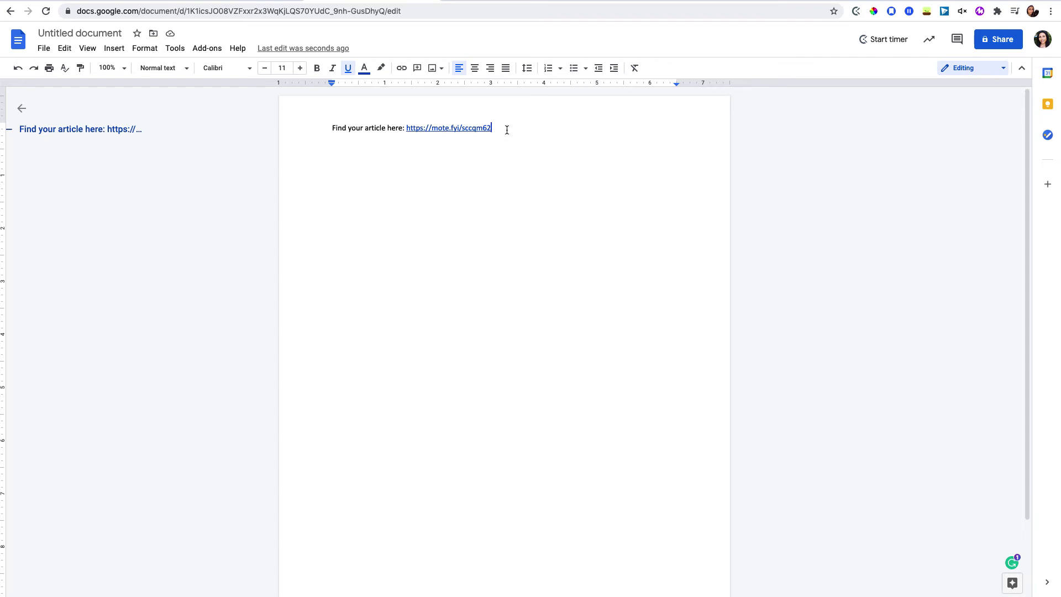
pyautogui.click(477, 129)
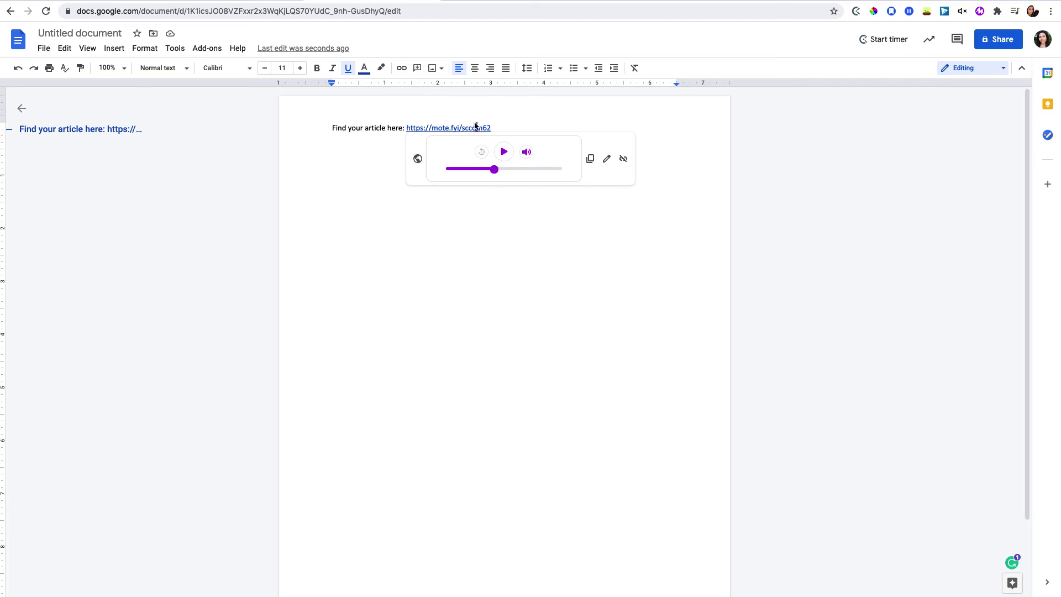
# Open the mote.fyi link in a new tab to confirm it reaches the EdSurge voice note.
pyautogui.moveTo(503, 127); pyautogui.dragTo(406, 132)
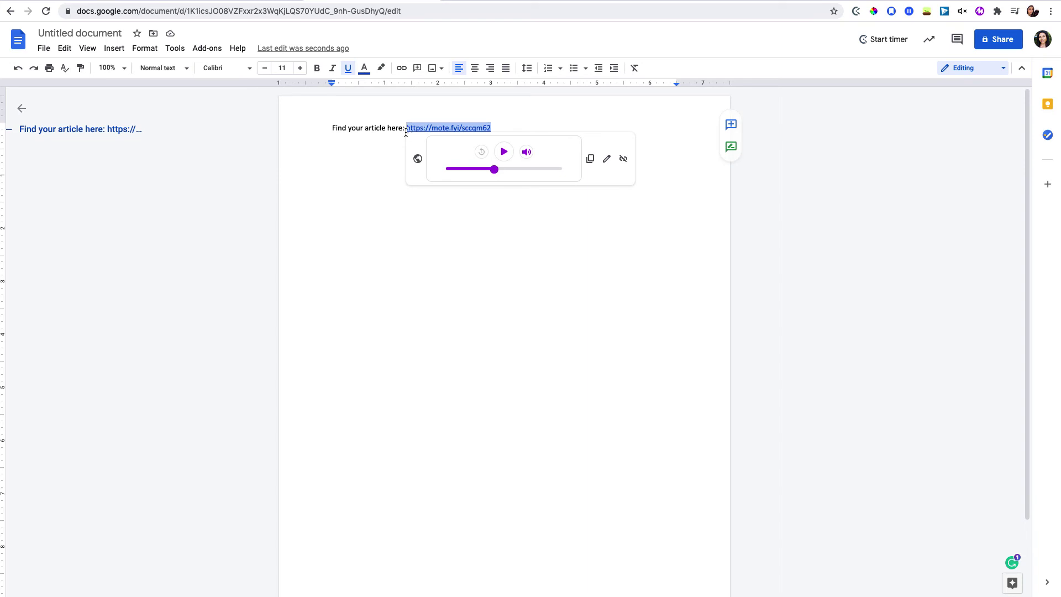
pyautogui.press('super+t')
pyautogui.press('super+v')
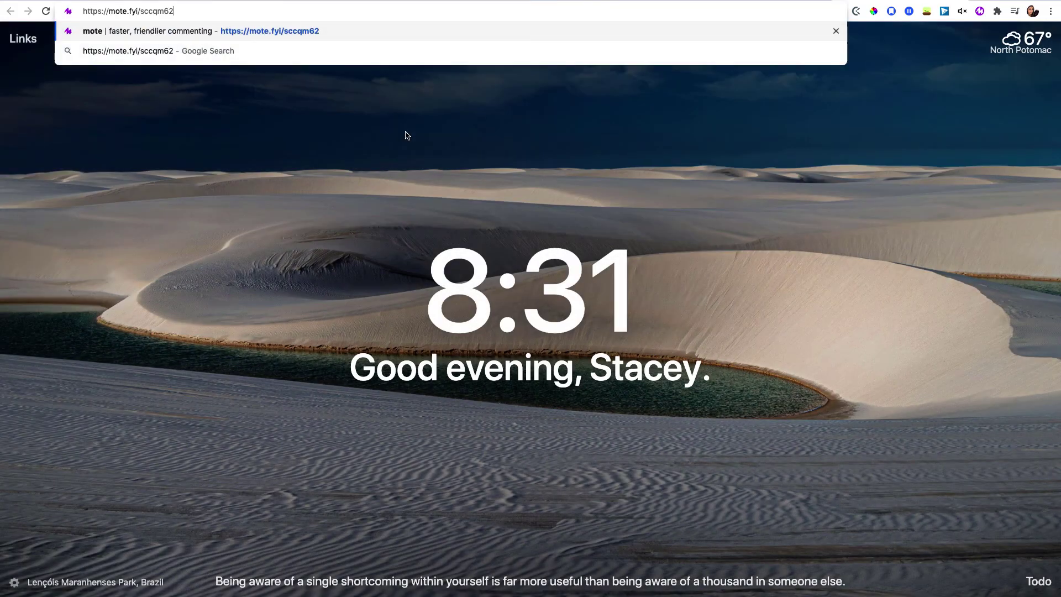
pyautogui.press('Return')
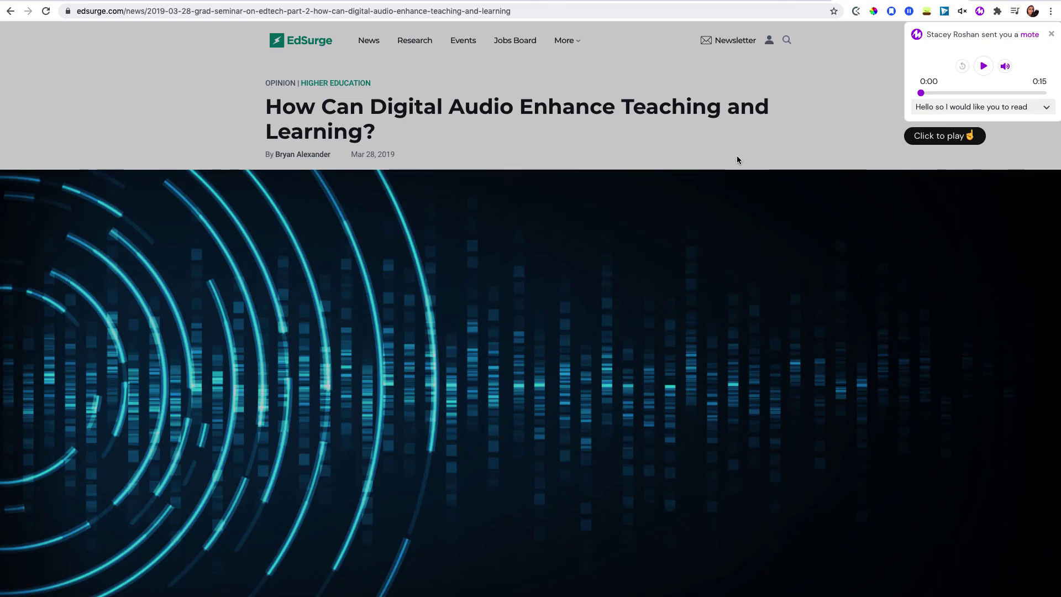
pyautogui.click(374, 3)
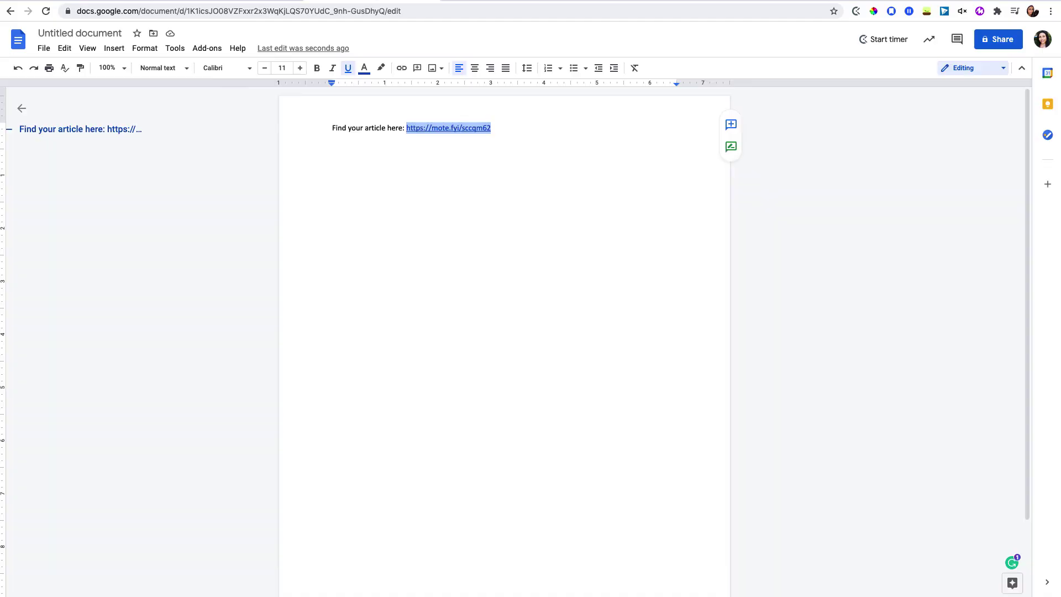
# Replace the colon with 'by copying the URL and pasting it into your URL bar:' and recheck the link.
pyautogui.click(404, 128)
pyautogui.press('BackSpace')
pyautogui.write('by copy')
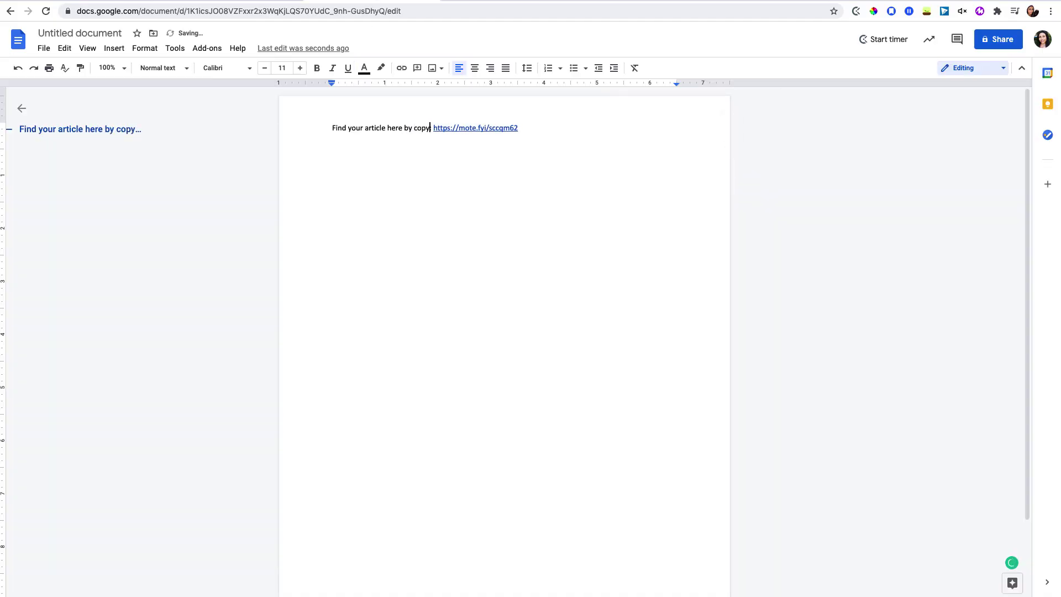
pyautogui.write('ing the URL and pasting it into your URL bar')
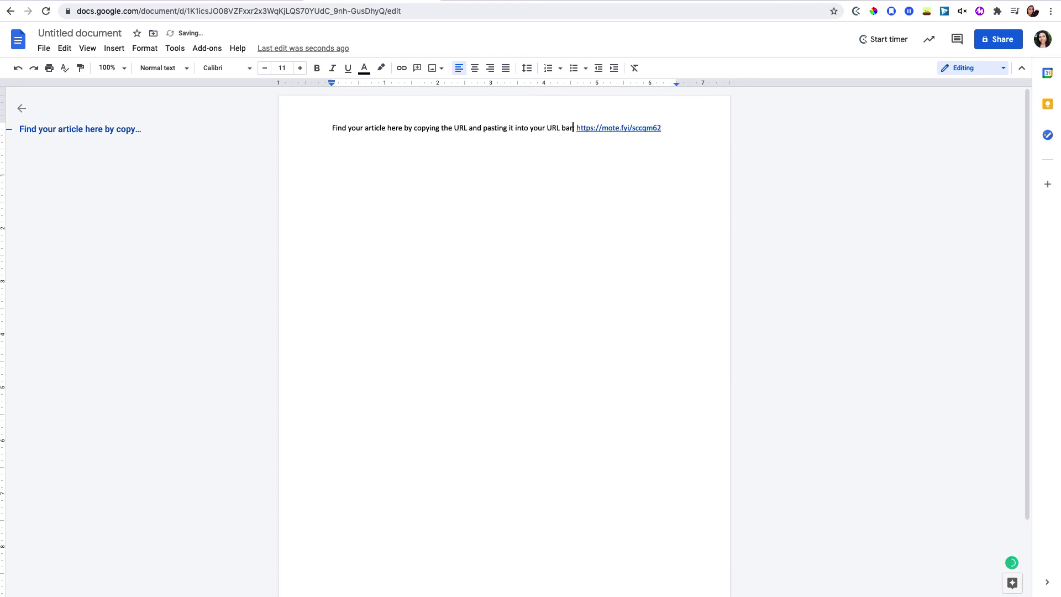
pyautogui.write(':')
pyautogui.moveTo(671, 128); pyautogui.dragTo(575, 128)
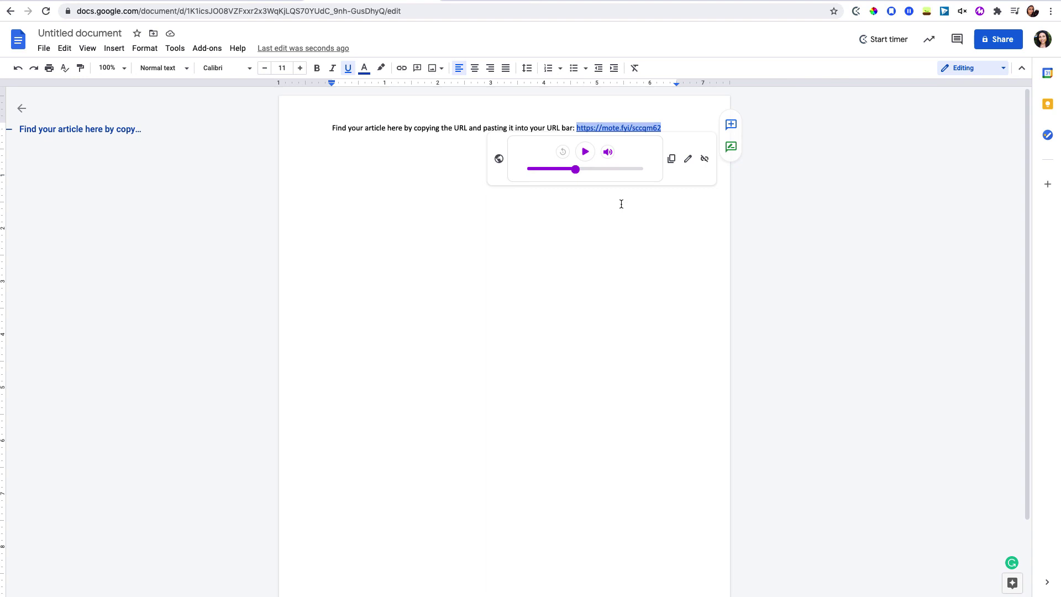
pyautogui.click(620, 128)
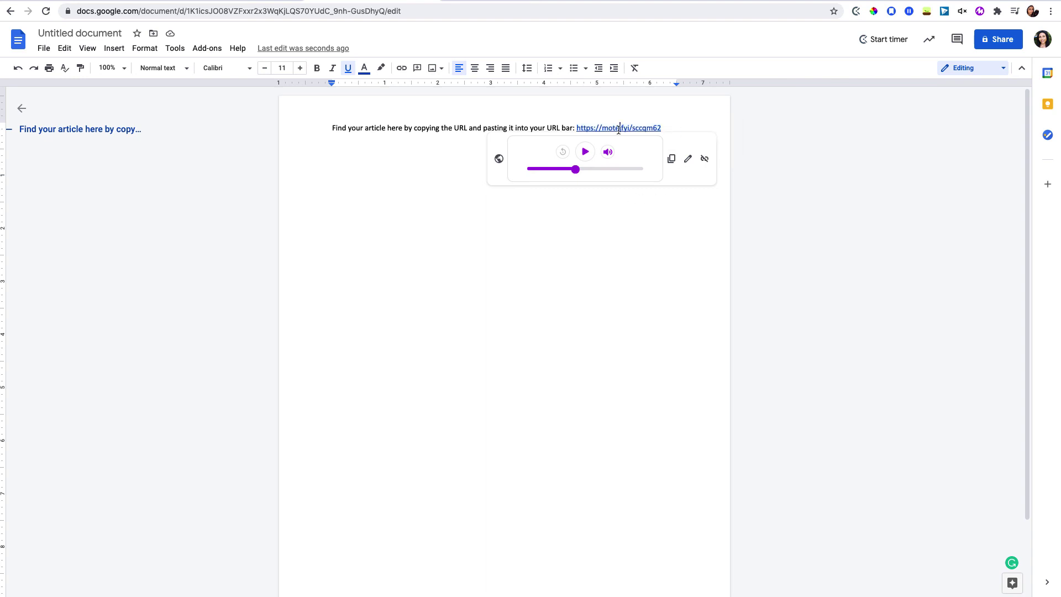